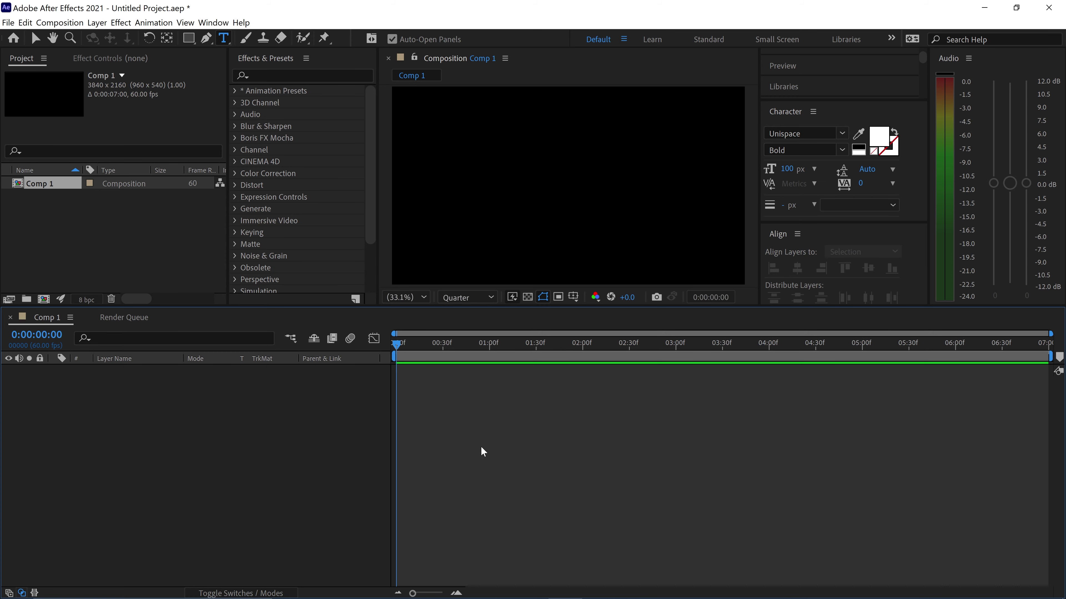
# - Add a new text layer to the composition reading VERTIC
pyautogui.rightClick(210, 399)
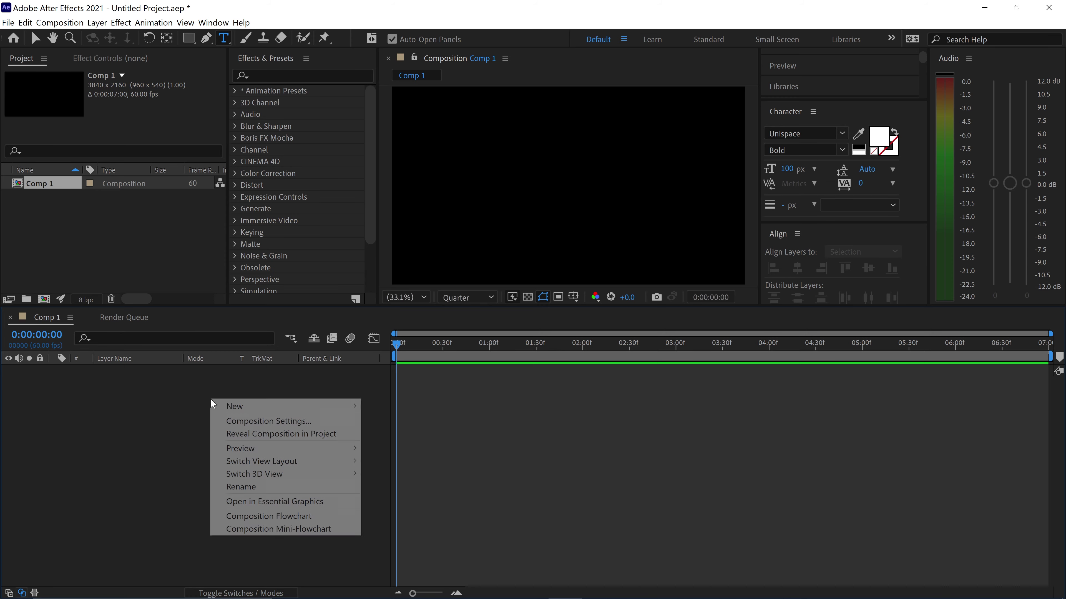
pyautogui.moveTo(226, 408)
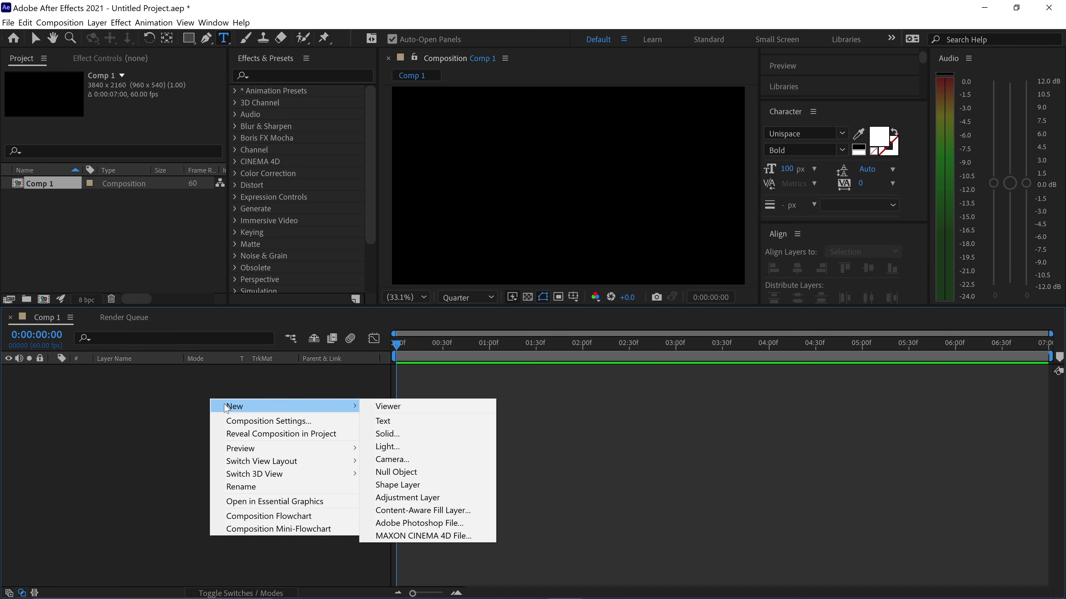
pyautogui.click(390, 423)
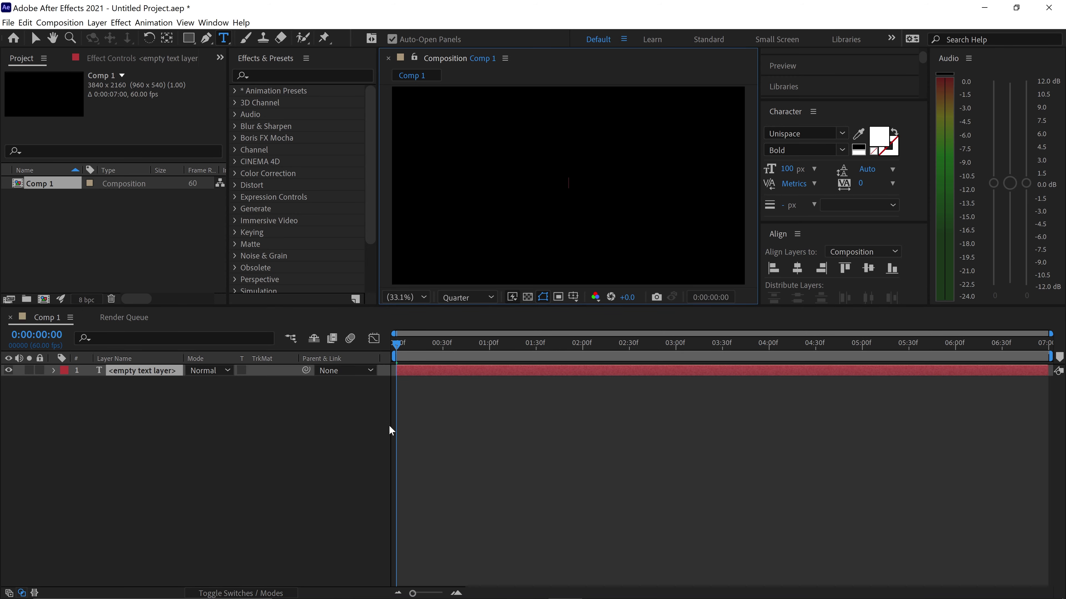
pyautogui.write('VERTIC')
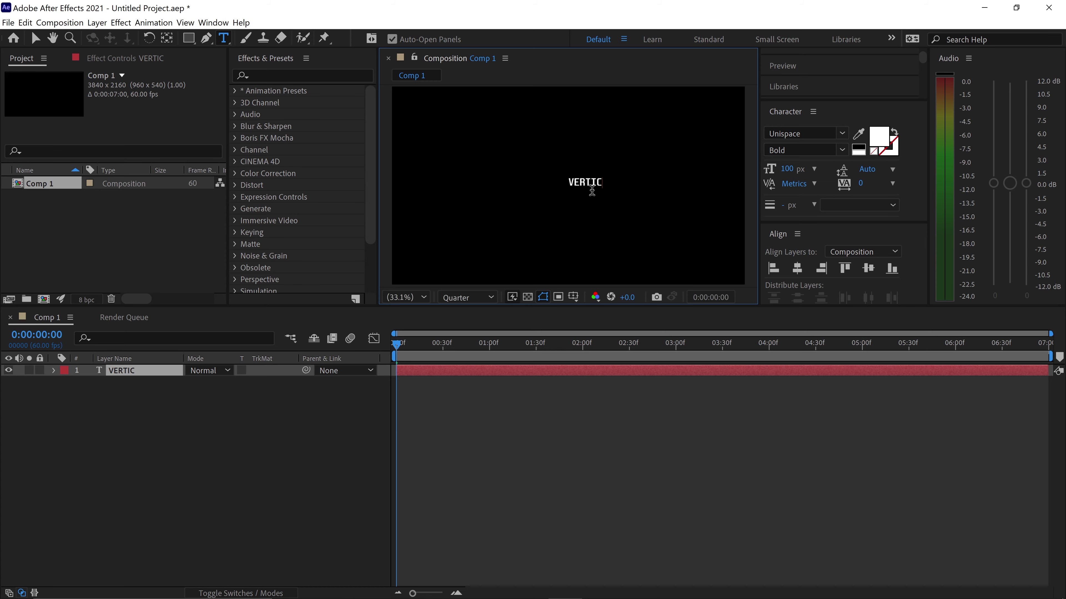
# - Set all the VERTIC text to 700 px font size with 300 tracking
pyautogui.hotkey('ctrl', 'a')
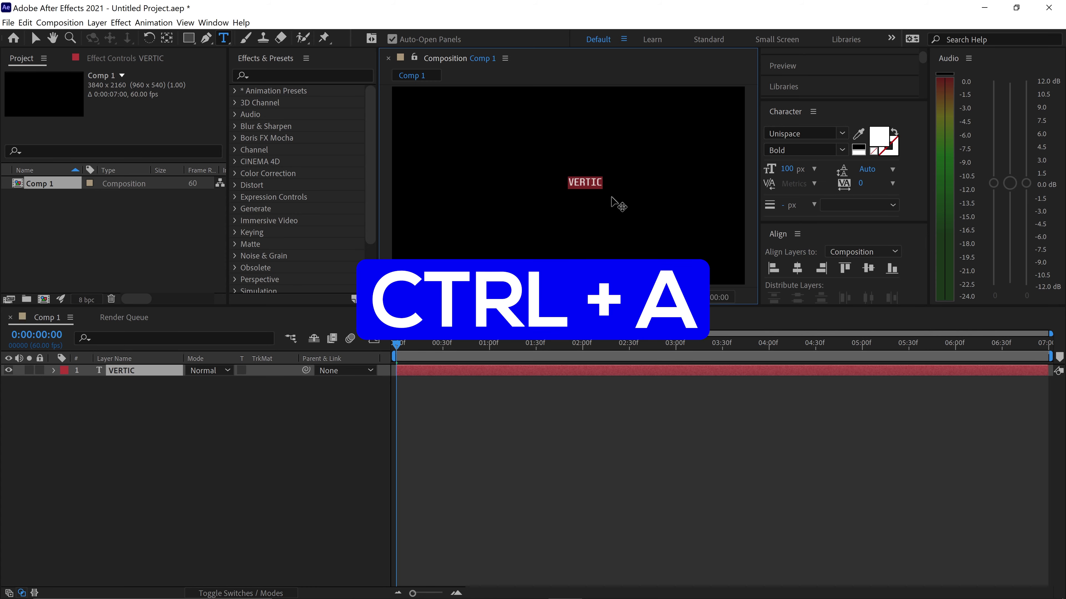
pyautogui.click(792, 169)
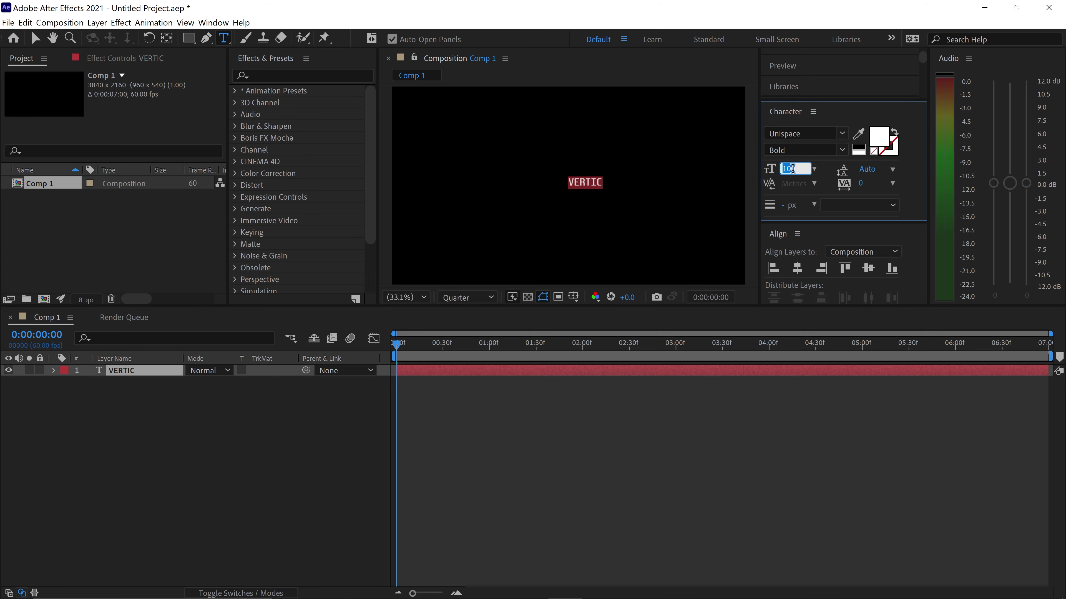
pyautogui.write('700')
pyautogui.press('Return')
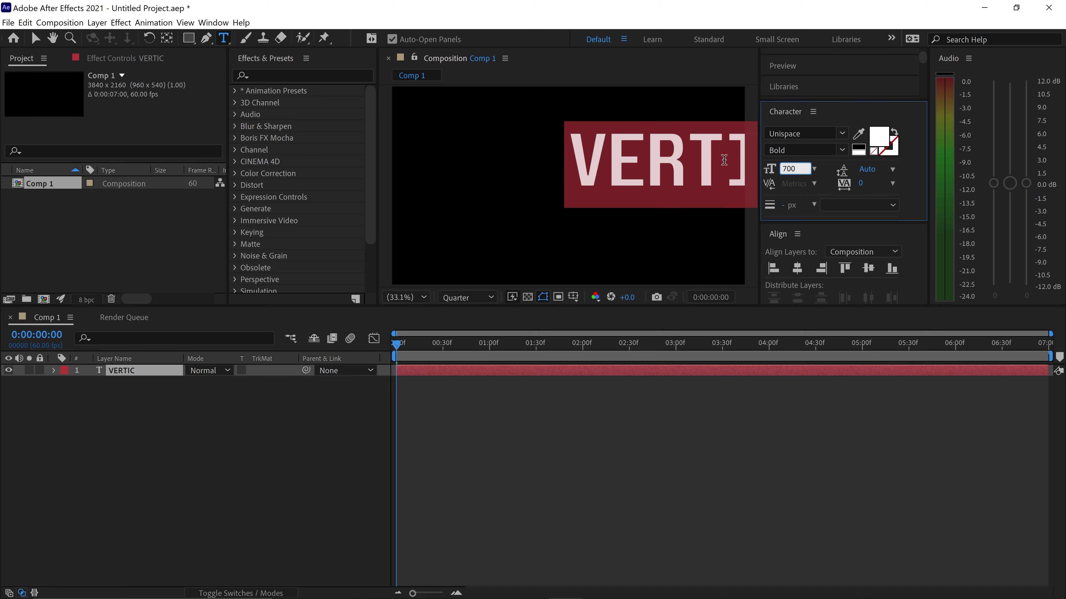
pyautogui.click(863, 184)
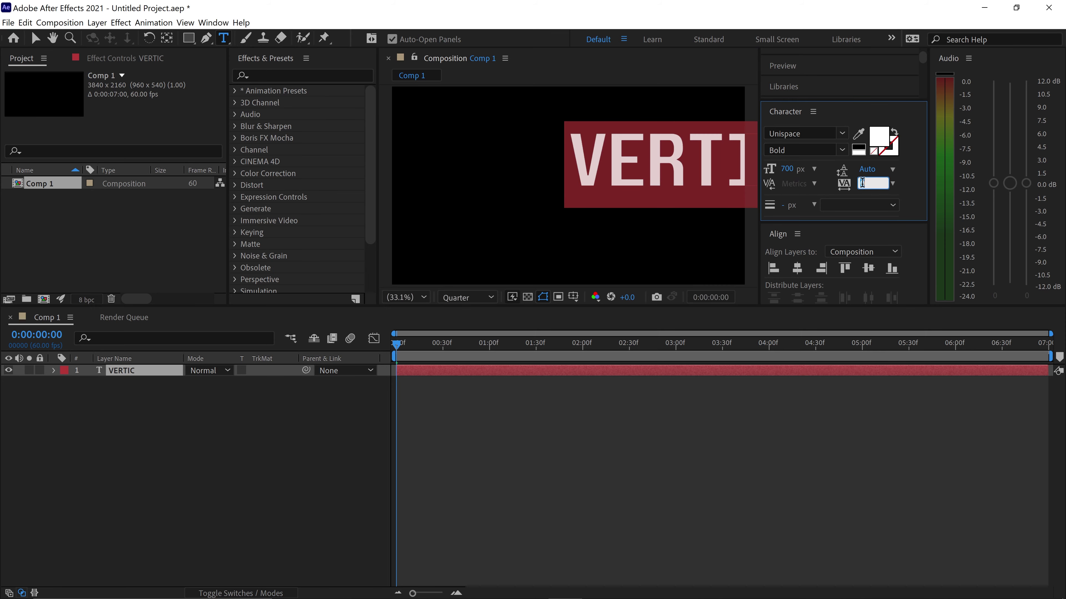
pyautogui.write('300')
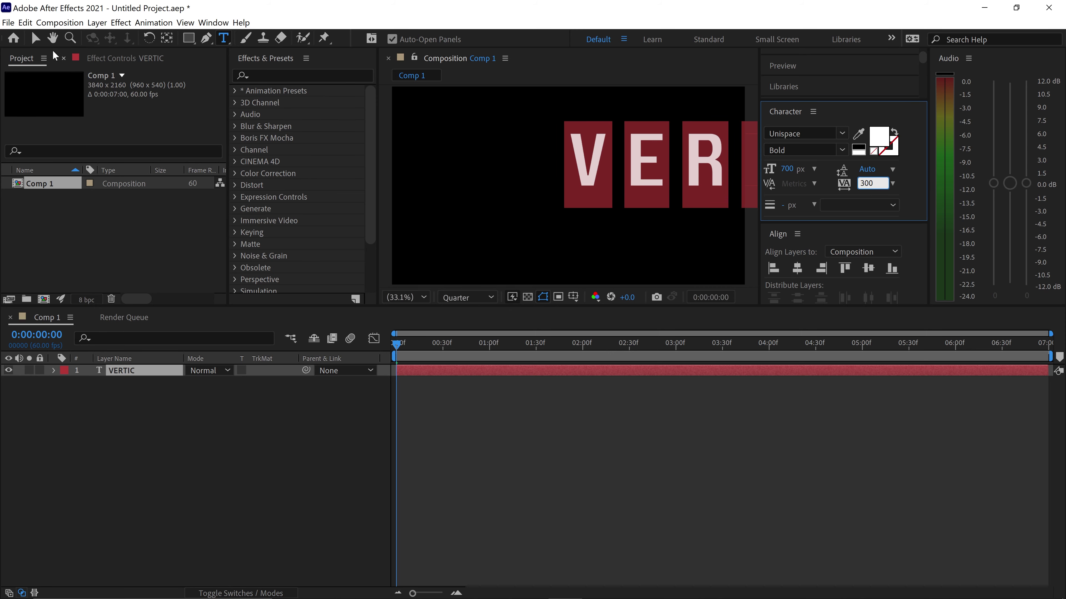
# - Drag VERTIC into frame, centre its anchor point on the text, and align it horizontally centred
pyautogui.click(35, 38)
pyautogui.moveTo(591, 179); pyautogui.dragTo(424, 206)
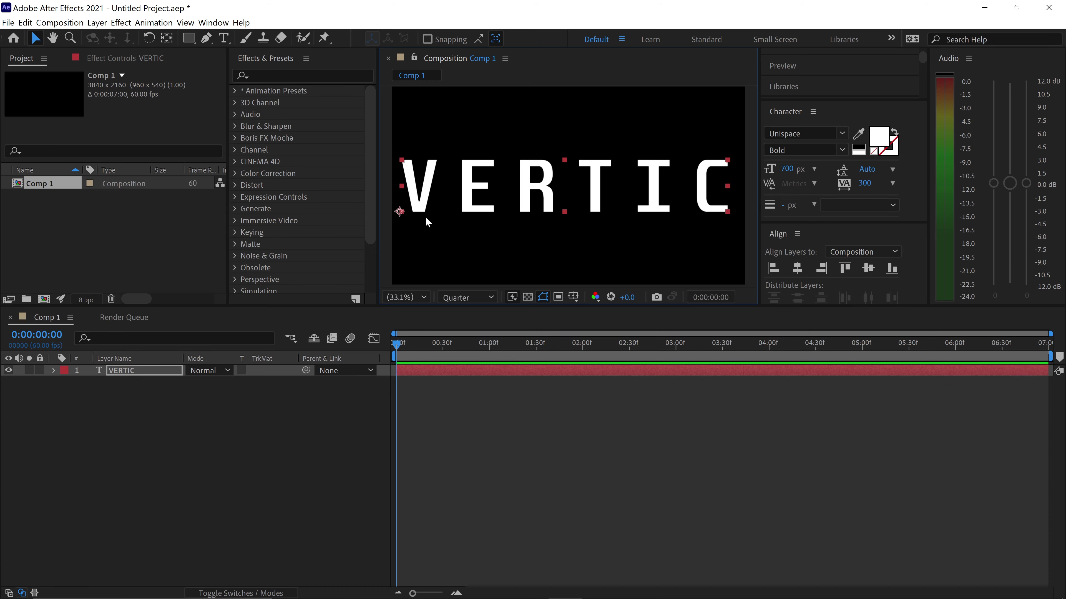
pyautogui.click(166, 38)
pyautogui.hotkey('ctrl', 'alt', 'Home')
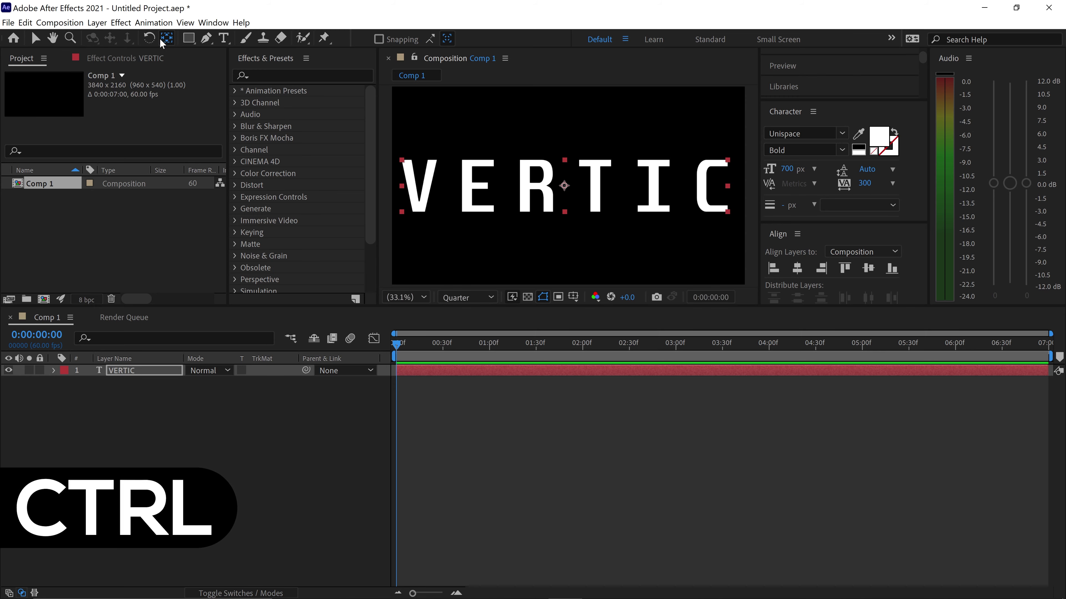
pyautogui.click(798, 270)
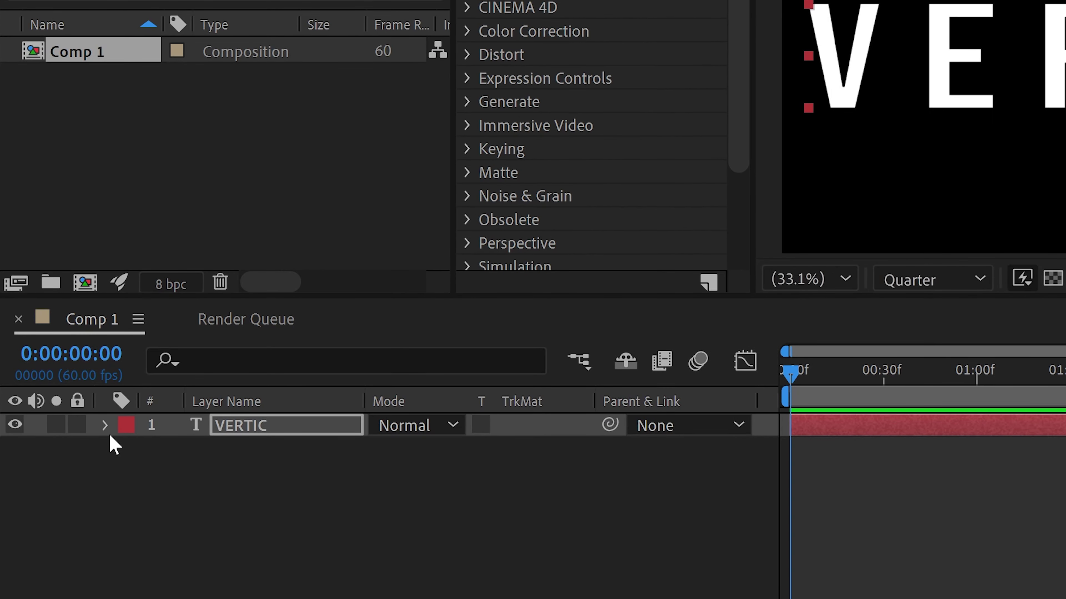
# - Add a Character Offset animator to the VERTIC text layer
pyautogui.click(105, 426)
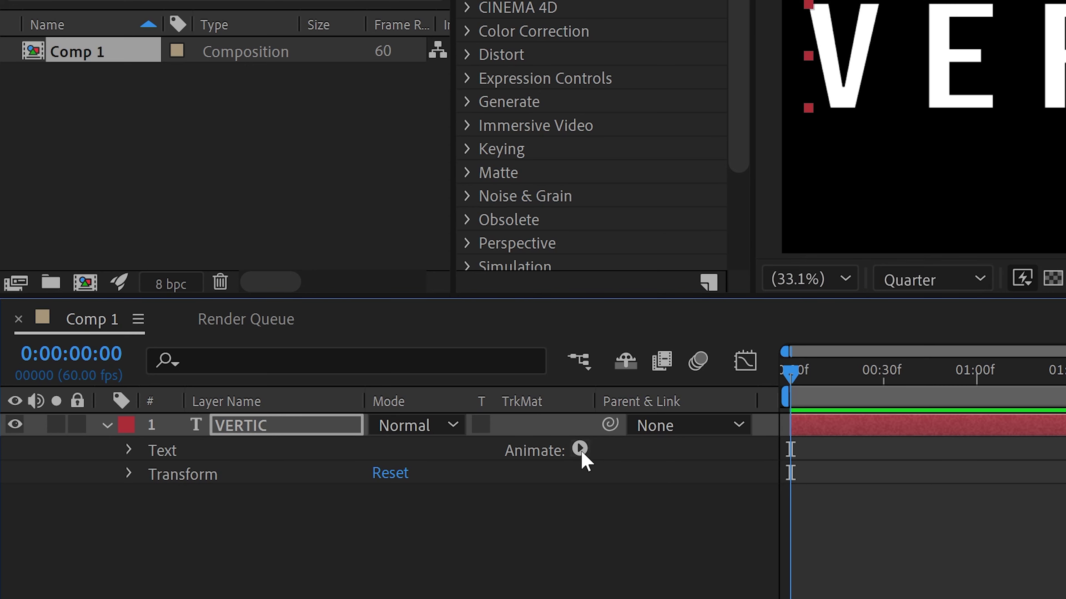
pyautogui.click(580, 450)
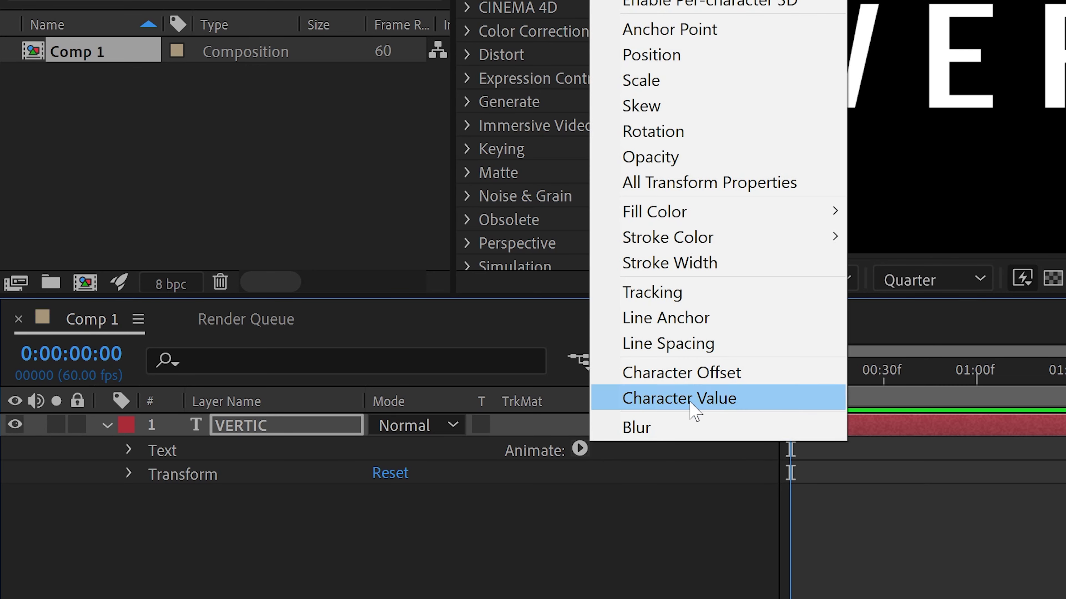
pyautogui.click(699, 383)
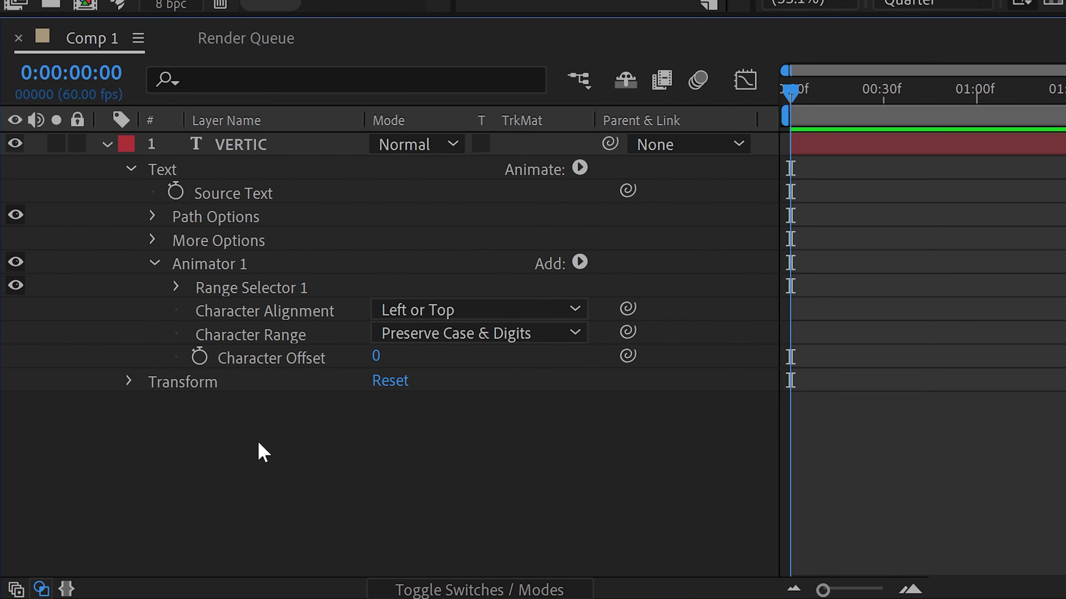
# - Drive Character Offset with the expression wiggle(4,40)
pyautogui.keyDown('alt'); pyautogui.click(200, 358); pyautogui.keyUp('alt')
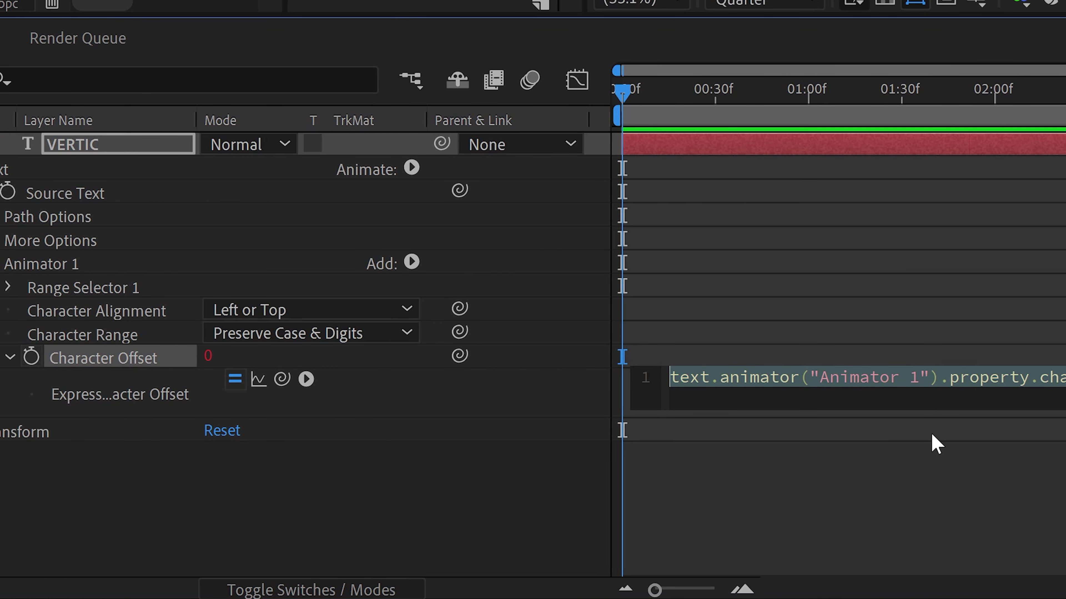
pyautogui.write('wiggl')
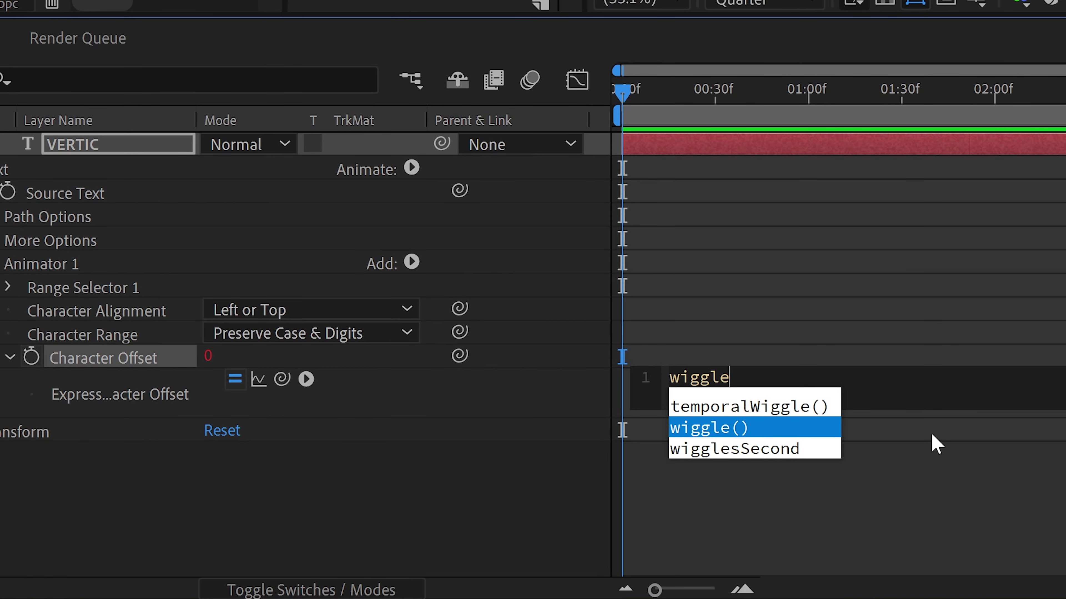
pyautogui.write('e')
pyautogui.press('Return')
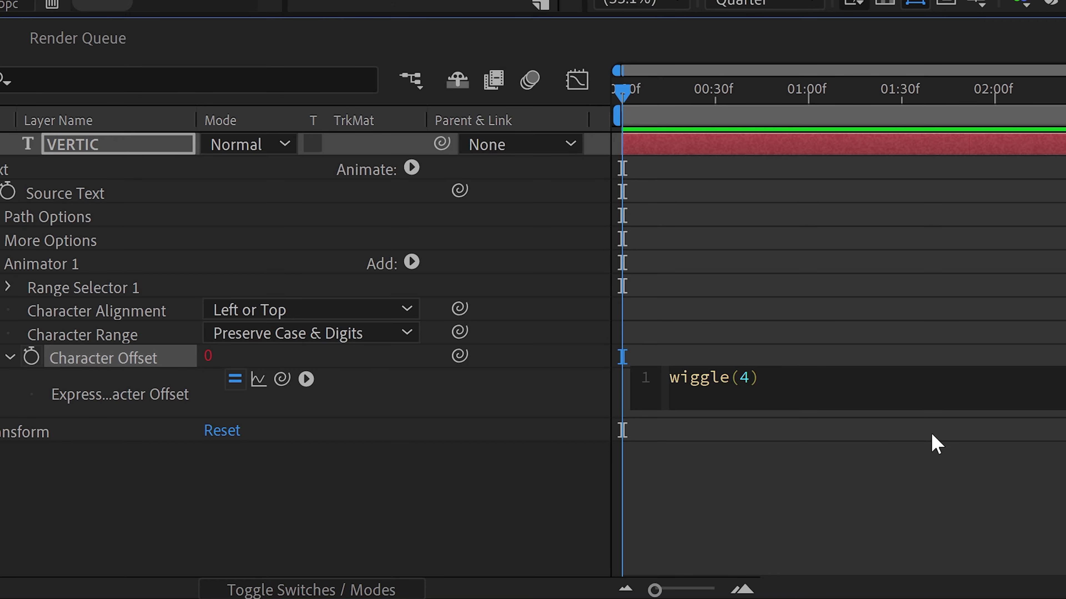
pyautogui.write('4,40')
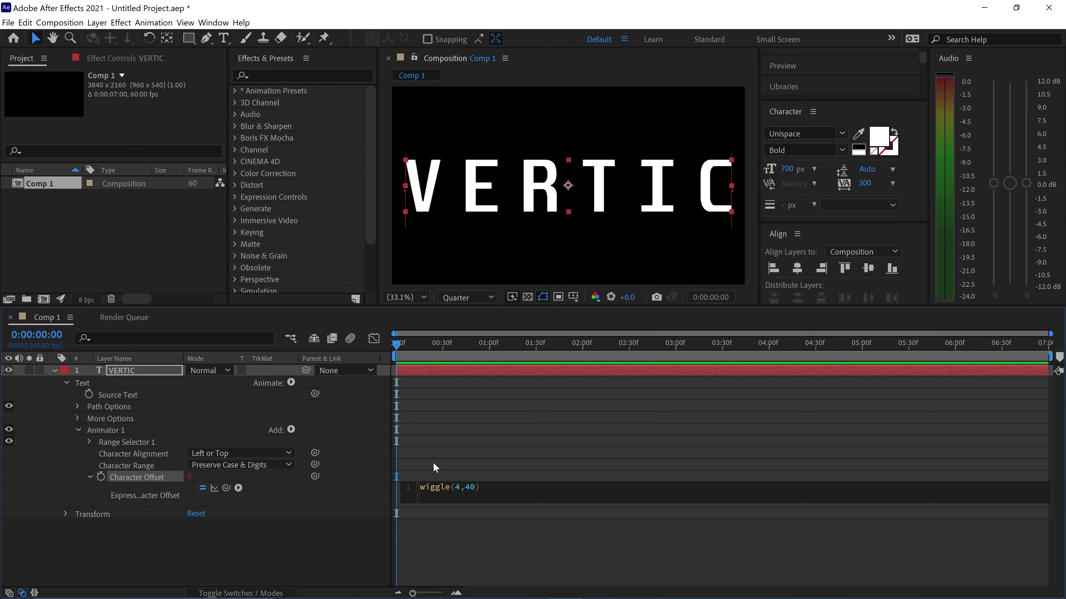
# - Commit the wiggle(4,40) expression and preview the letters scrambling
pyautogui.click(437, 451)
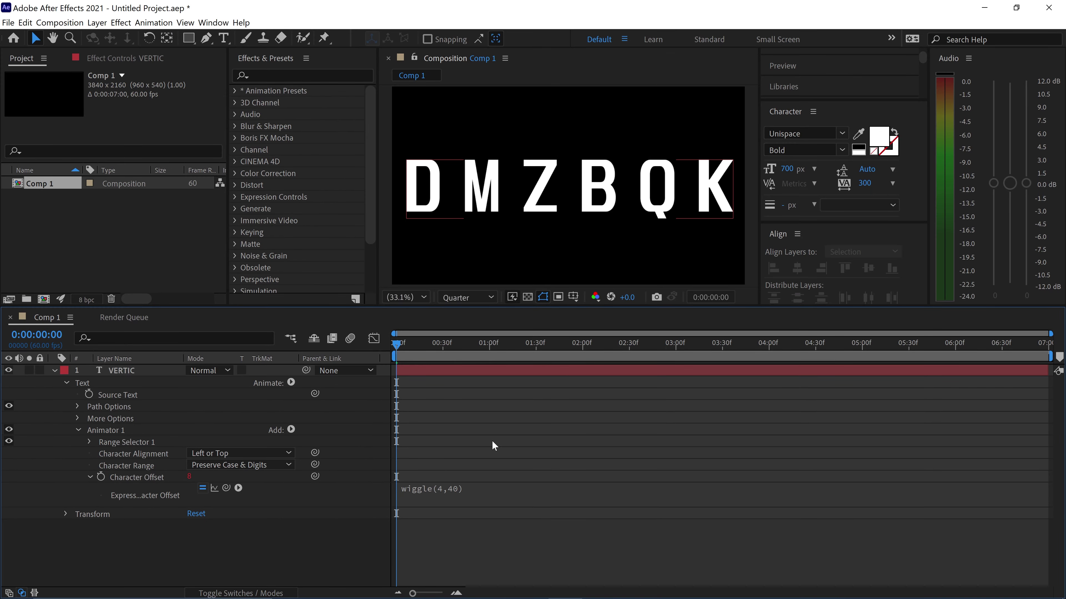
pyautogui.moveTo(394, 344); pyautogui.dragTo(632, 370)
pyautogui.press('space')
pyautogui.press('Home')
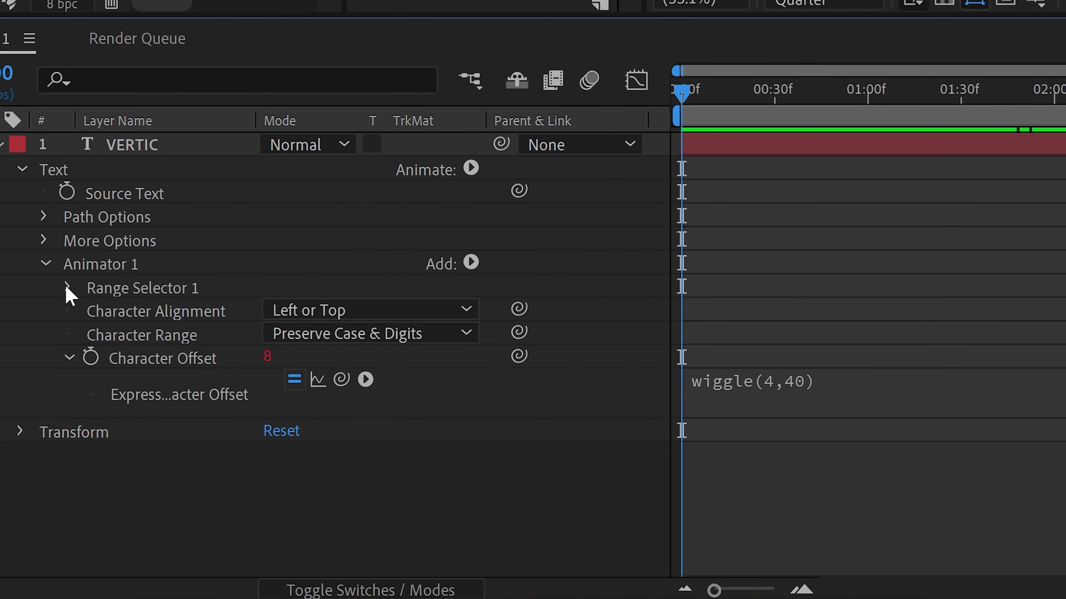
# - Keyframe Range Selector Offset at 0% at the start and 100% at about 18 frames
pyautogui.click(67, 288)
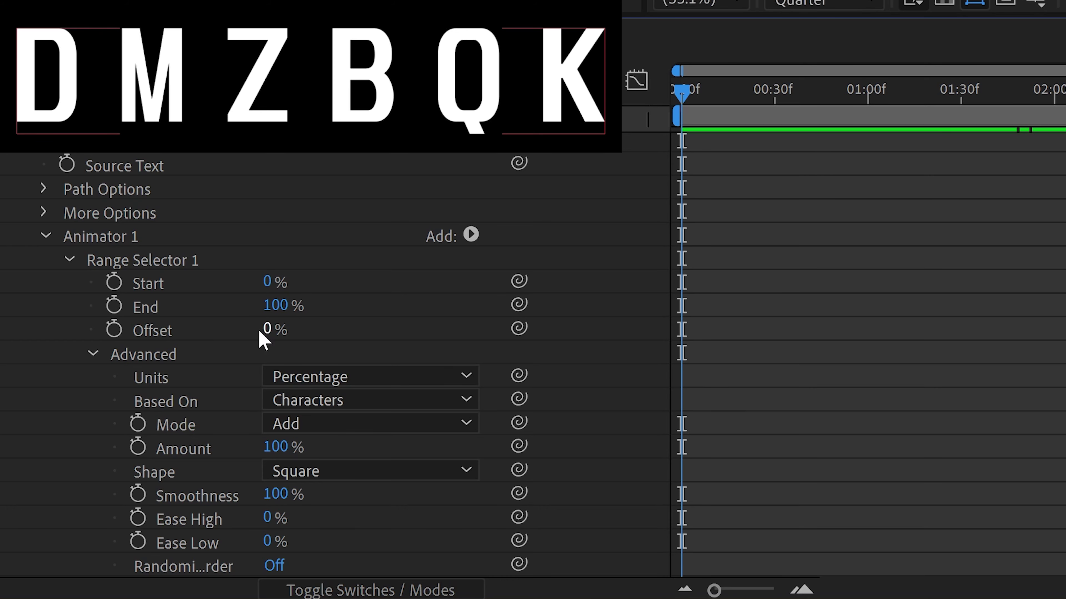
pyautogui.click(125, 328)
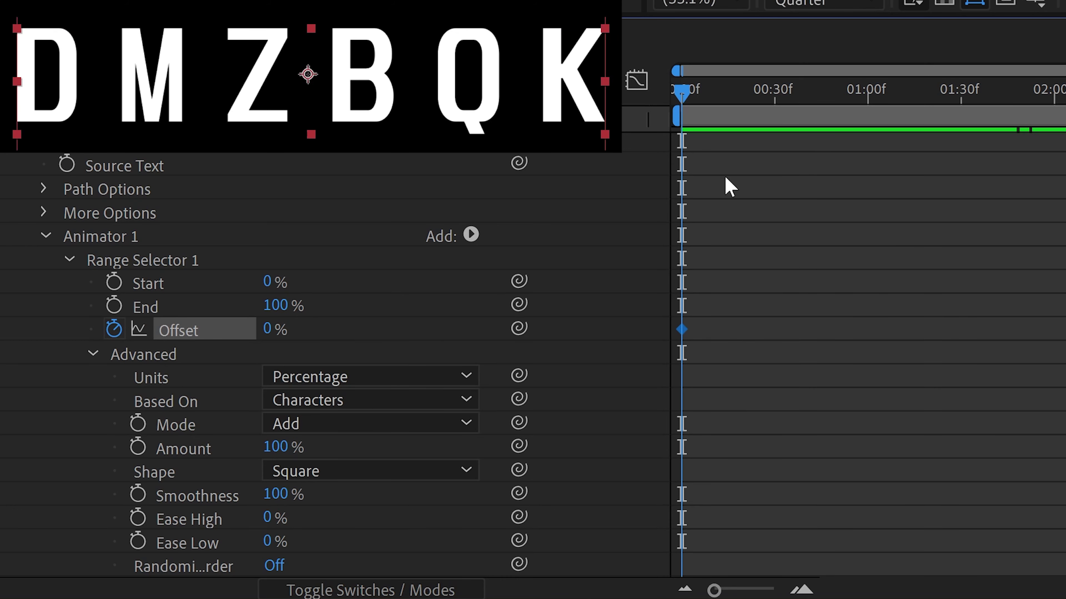
pyautogui.click(733, 196)
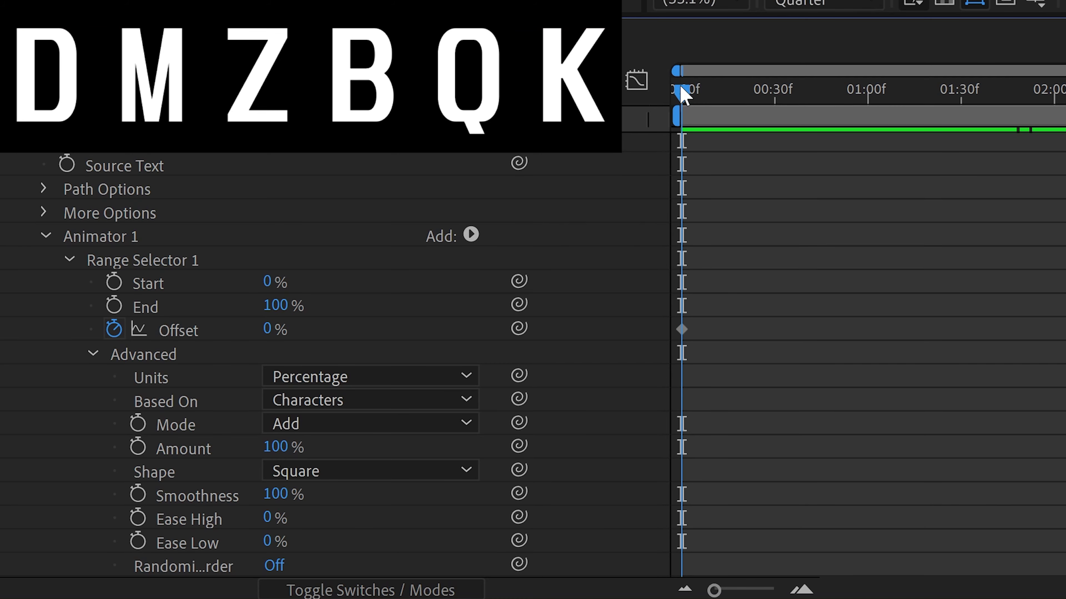
pyautogui.moveTo(687, 95); pyautogui.dragTo(745, 119)
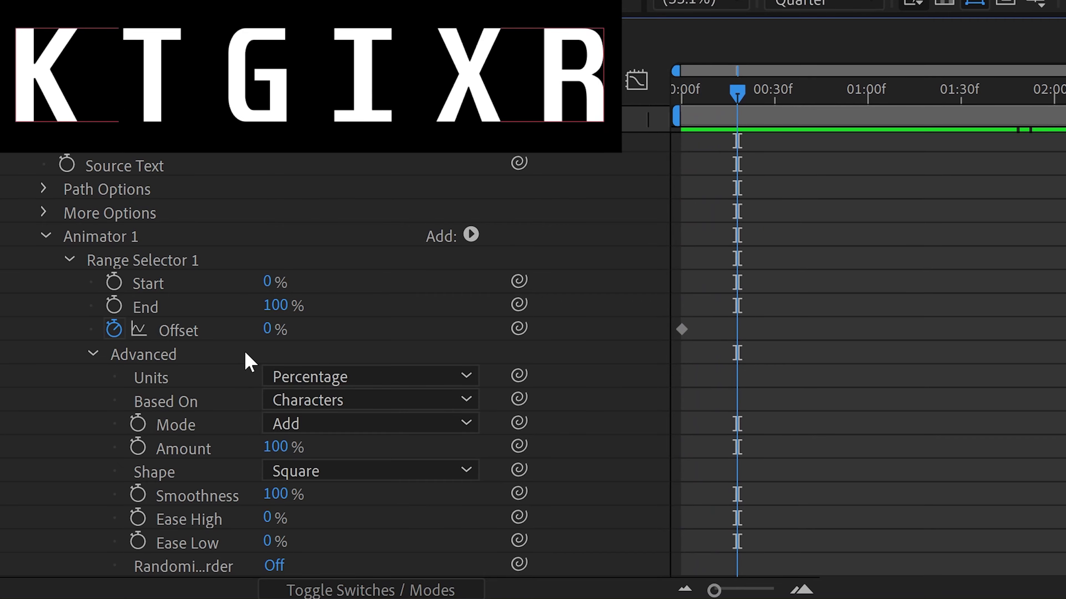
pyautogui.click(269, 329)
pyautogui.write('100')
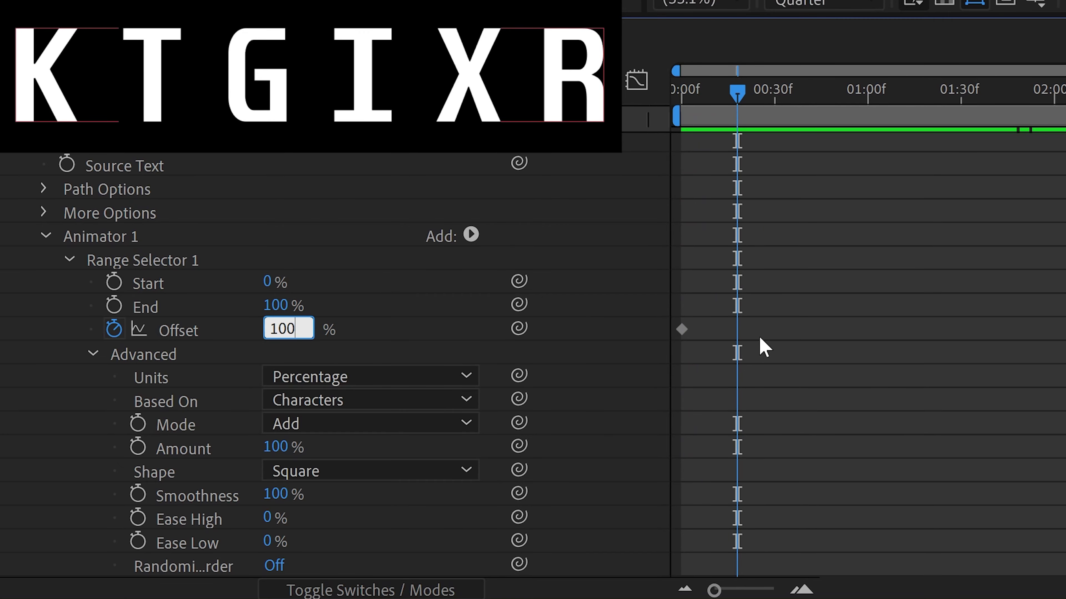
pyautogui.press('Return')
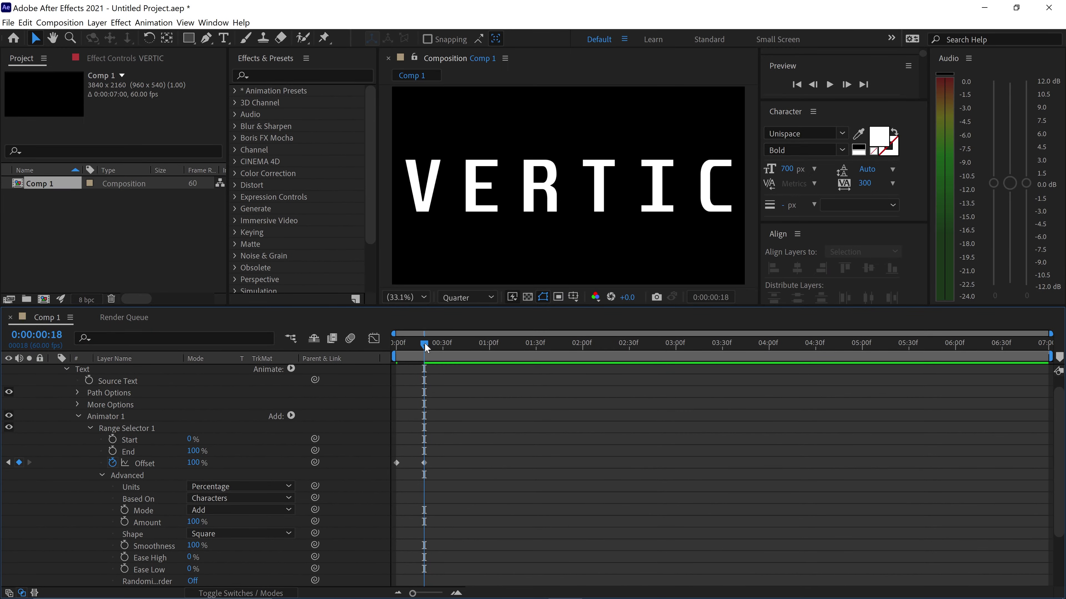
pyautogui.moveTo(692, 126); pyautogui.dragTo(684, 127)
pyautogui.moveTo(419, 343); pyautogui.dragTo(389, 353)
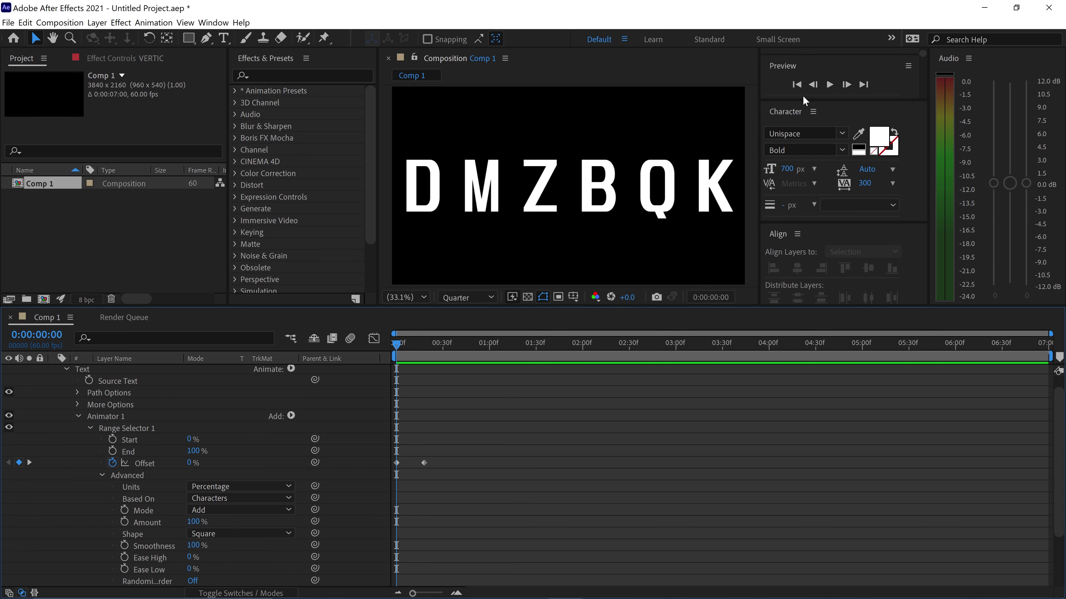
# - Drag the 100% Offset keyframe out to about 2 seconds 30 frames
pyautogui.click(829, 85)
pyautogui.click(829, 85)
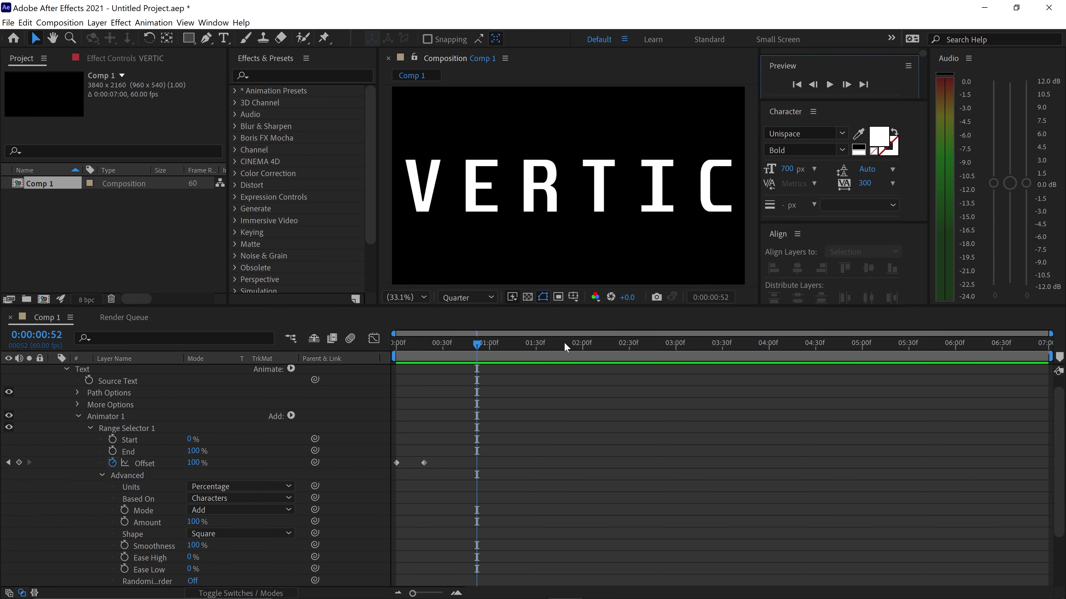
pyautogui.moveTo(464, 341); pyautogui.dragTo(384, 335)
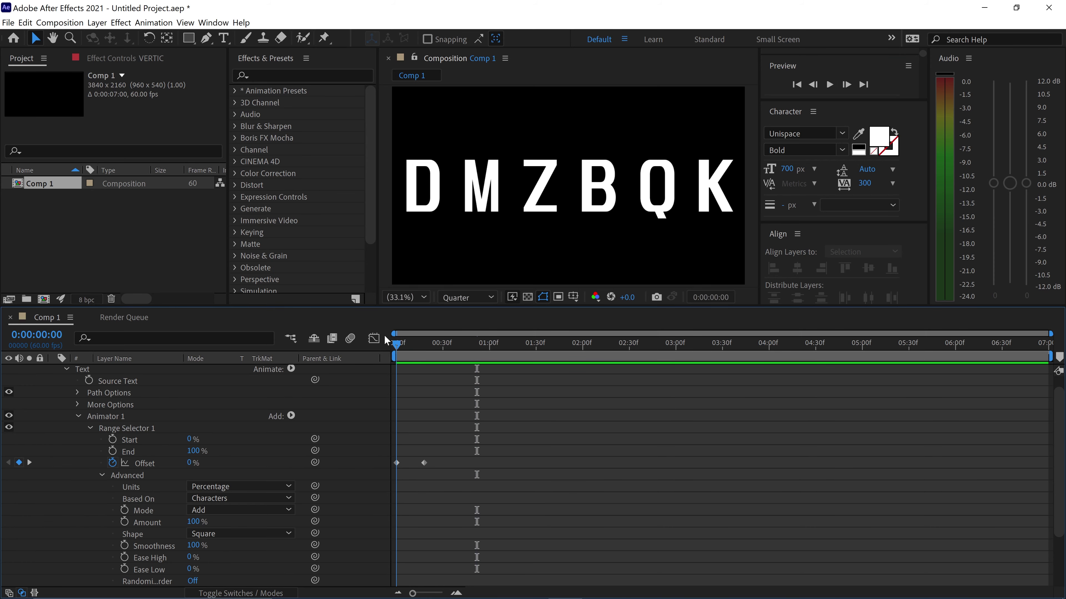
pyautogui.moveTo(423, 462); pyautogui.dragTo(493, 469)
pyautogui.moveTo(617, 468); pyautogui.dragTo(639, 468)
pyautogui.click(661, 416)
# - Preview the longer scramble resolving into VERTIC, then return to the first frame
pyautogui.click(825, 84)
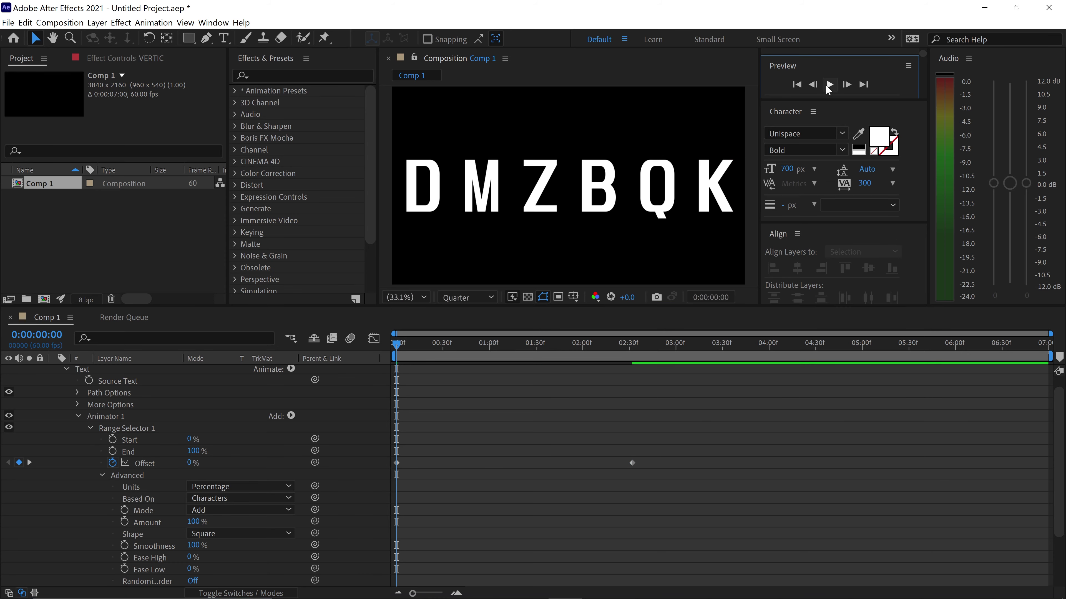
pyautogui.click(825, 84)
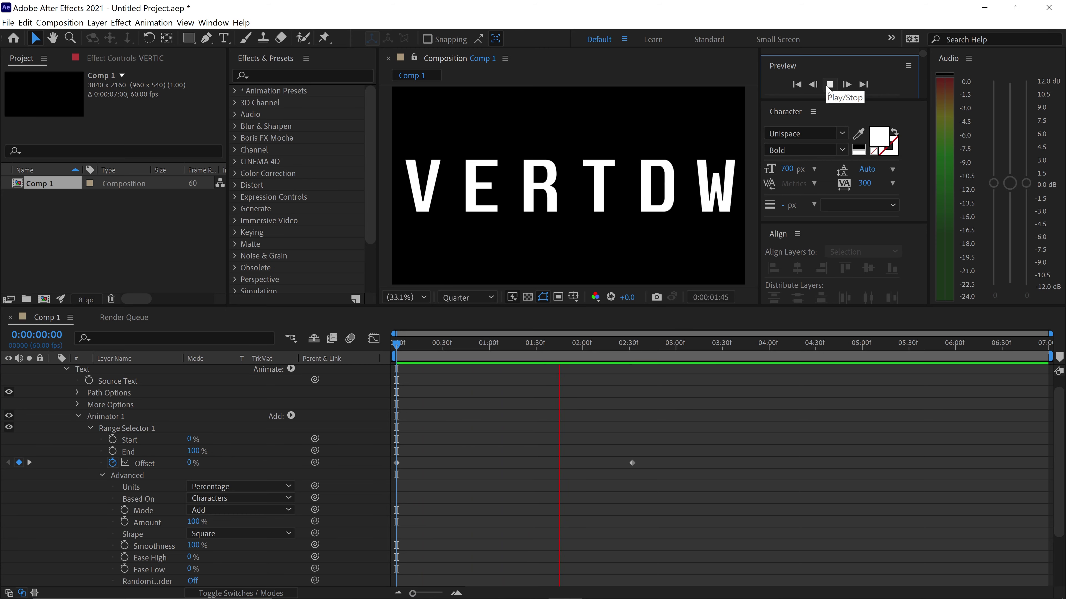
pyautogui.click(825, 84)
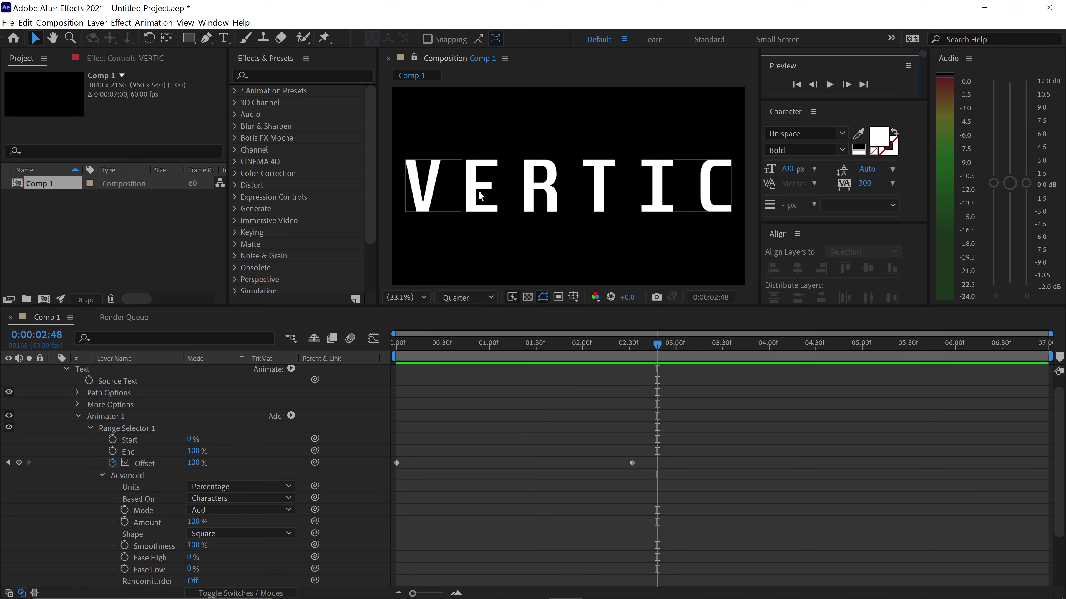
pyautogui.press('Home')
pyautogui.scroll(-2, 407, 355)
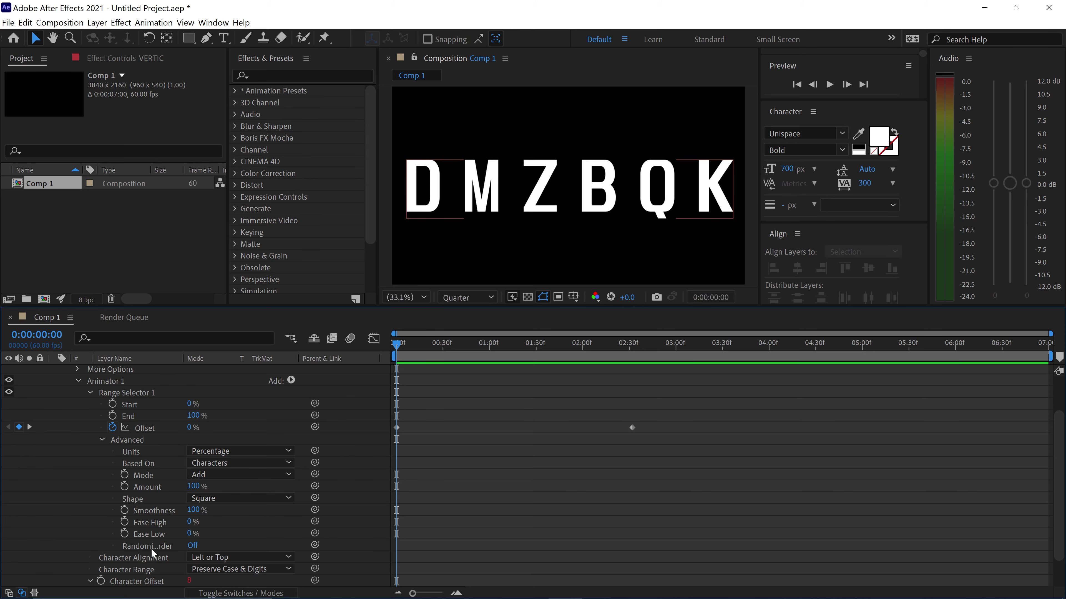
# - Turn Randomize Order on and set Random Seed to 6, scrubbing to check the resolve
pyautogui.click(194, 546)
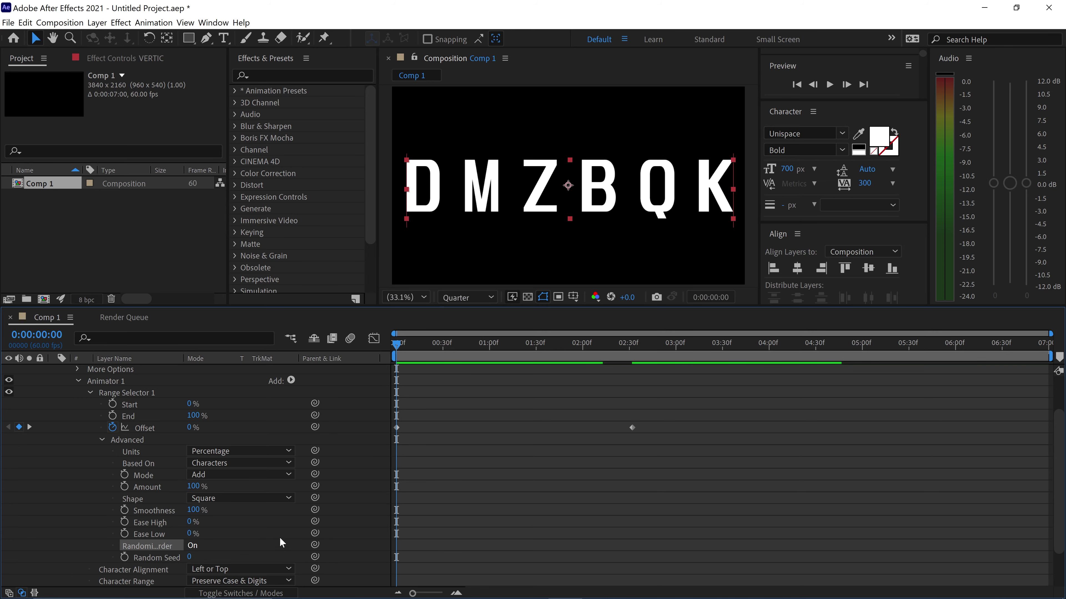
pyautogui.moveTo(397, 344); pyautogui.dragTo(414, 391)
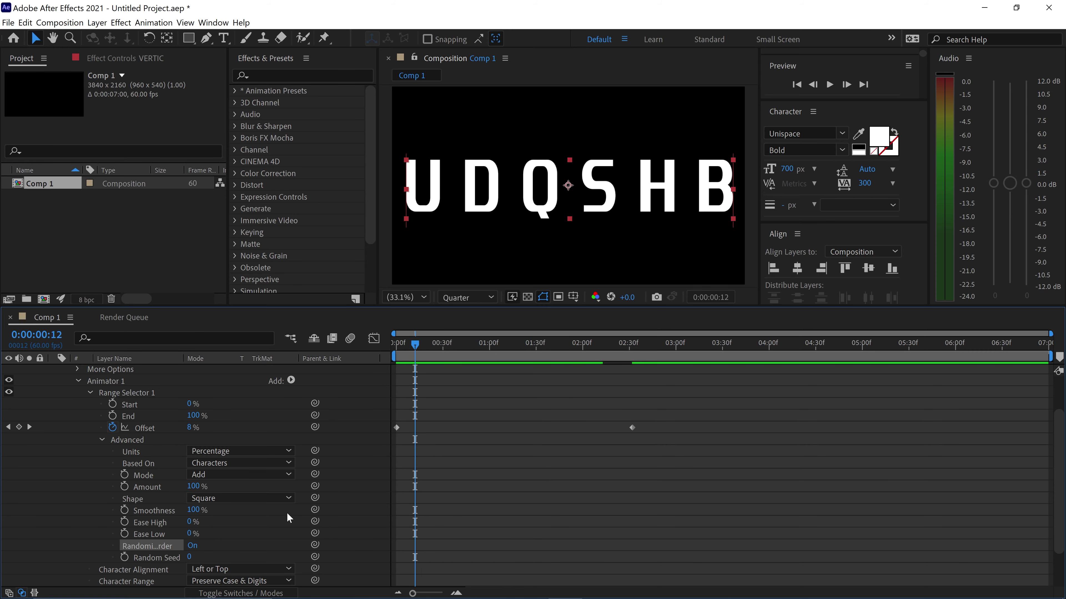
pyautogui.click(190, 557)
pyautogui.write('6')
pyautogui.press('Return')
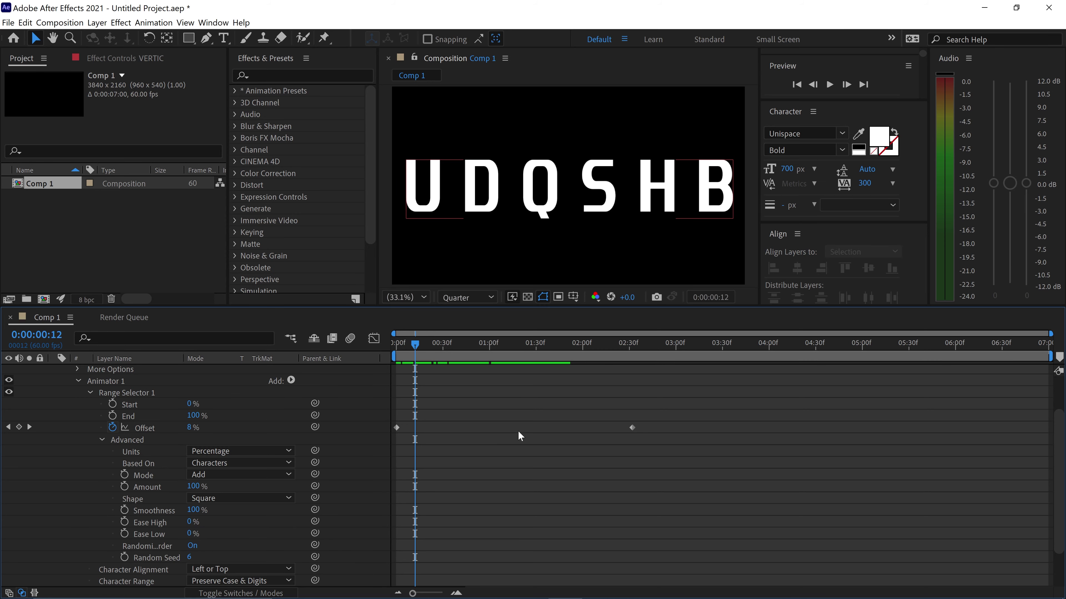
pyautogui.moveTo(417, 343); pyautogui.dragTo(561, 388)
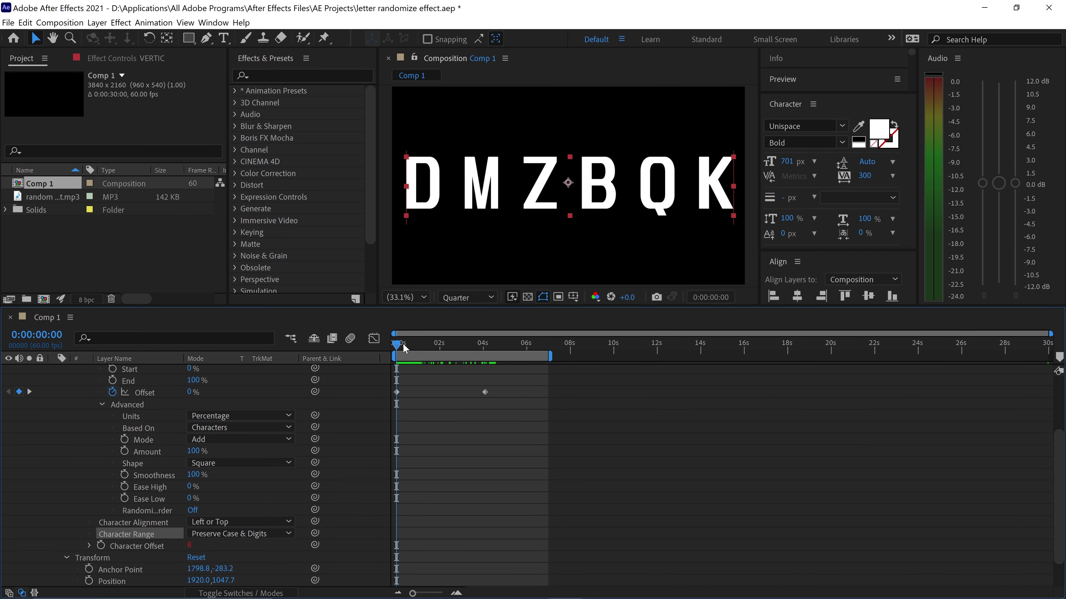
# - Set Character Range to Full Unicode and scrub to see symbols among the scrambled letters
pyautogui.moveTo(398, 350); pyautogui.dragTo(418, 401)
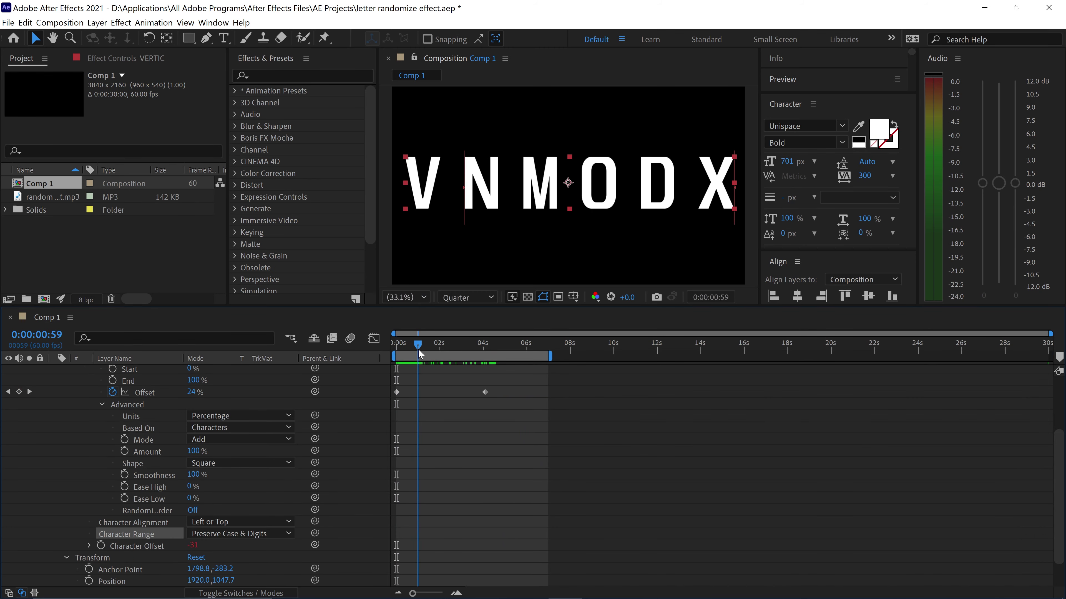
pyautogui.click(429, 419)
pyautogui.moveTo(419, 348); pyautogui.dragTo(396, 348)
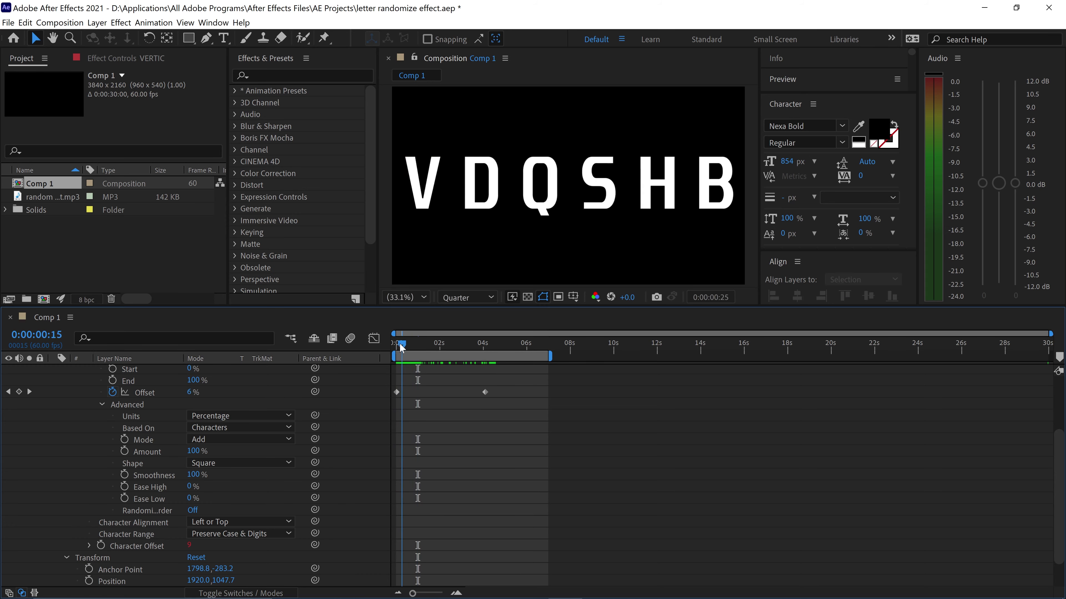
pyautogui.click(335, 411)
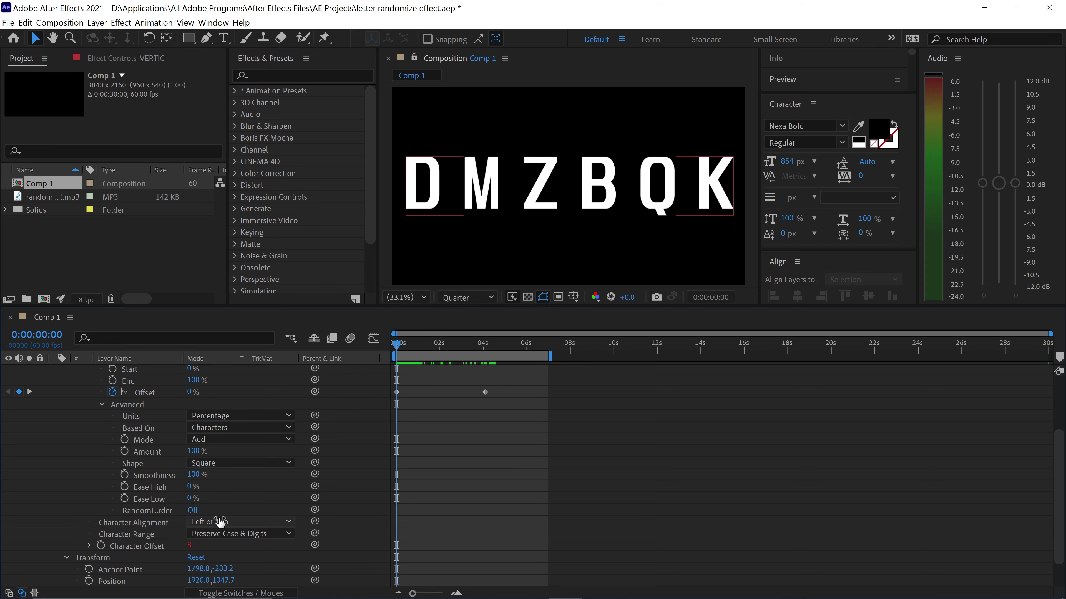
pyautogui.click(211, 540)
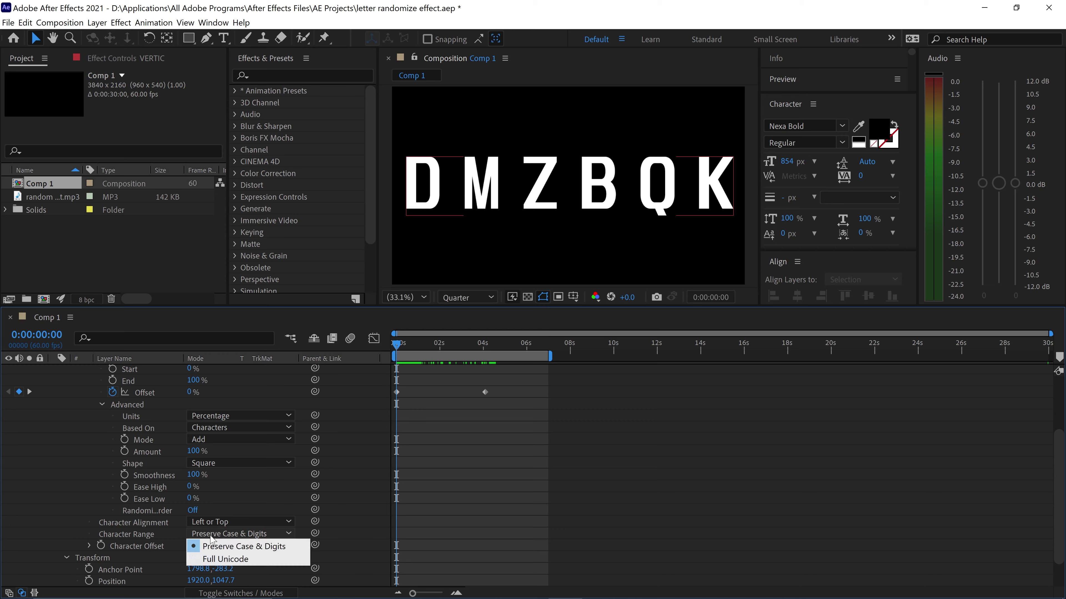
pyautogui.click(233, 561)
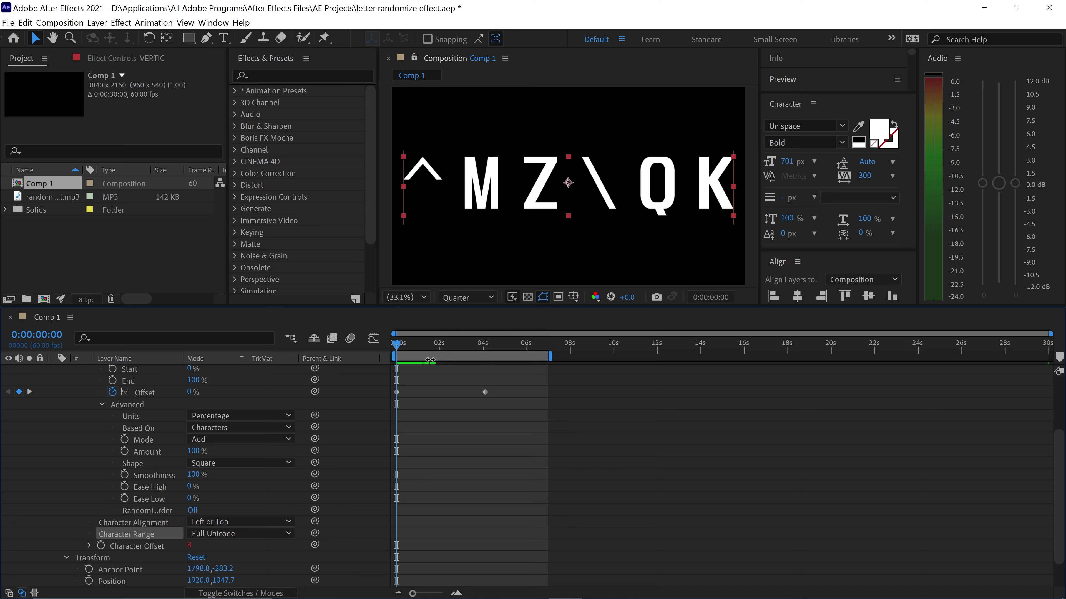
pyautogui.moveTo(397, 347); pyautogui.dragTo(417, 354)
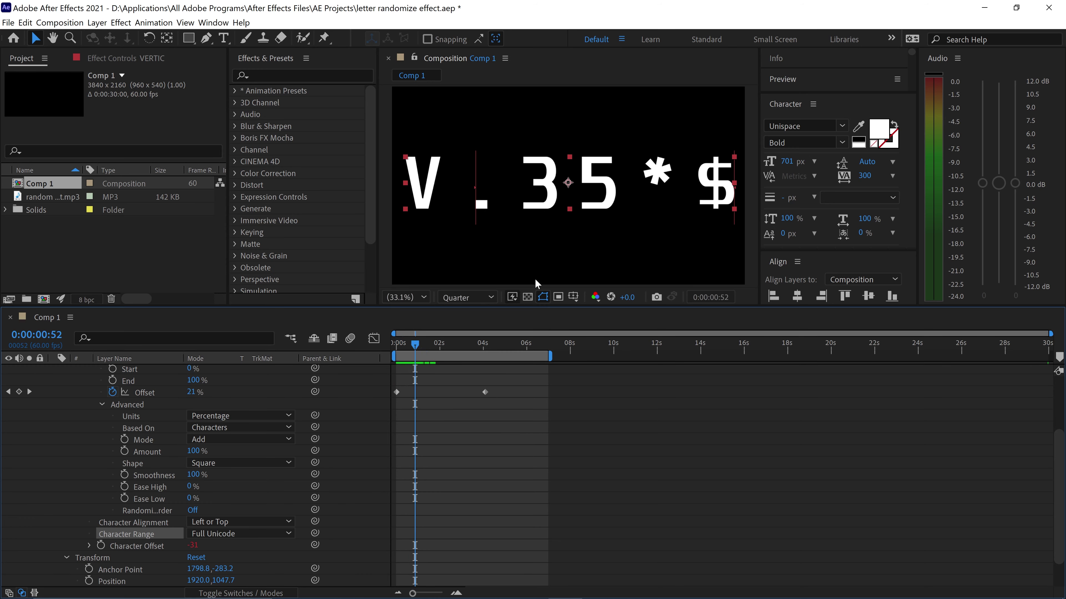